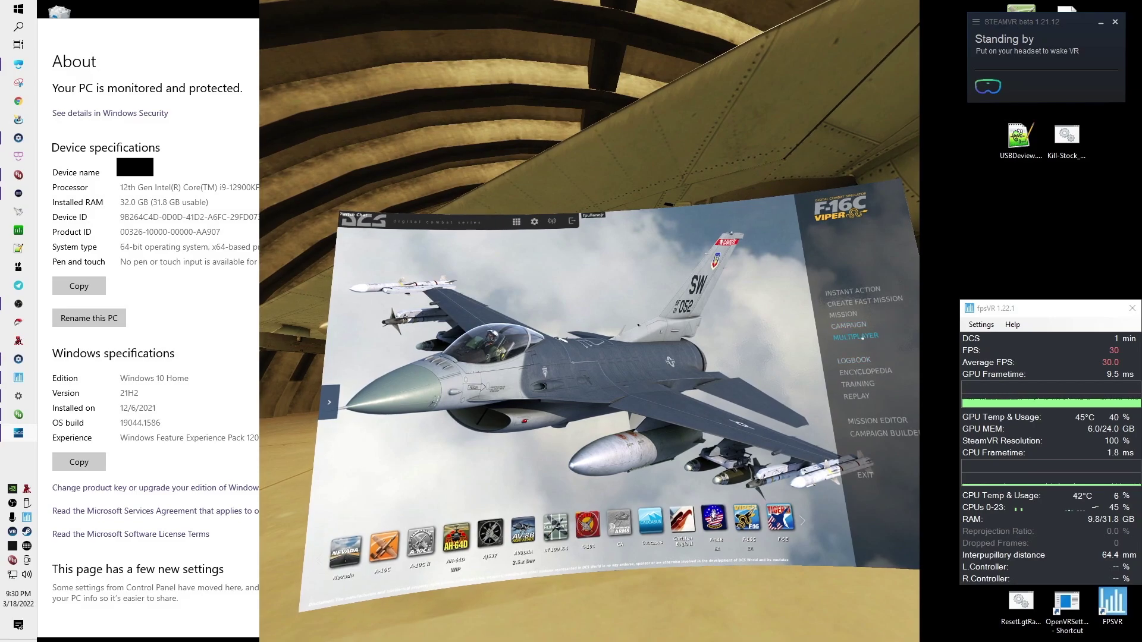
Run the F-16C Free Flight instant action on the Caucasus map to check the CPU frametime, and quit the mission.
click(852, 291)
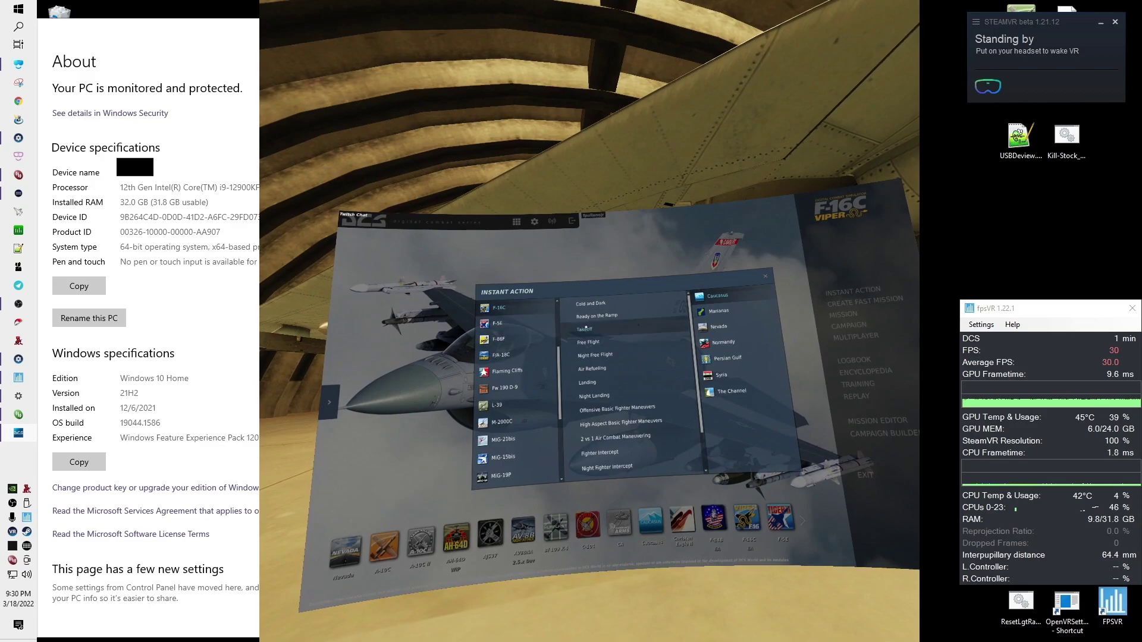
double_click(606, 340)
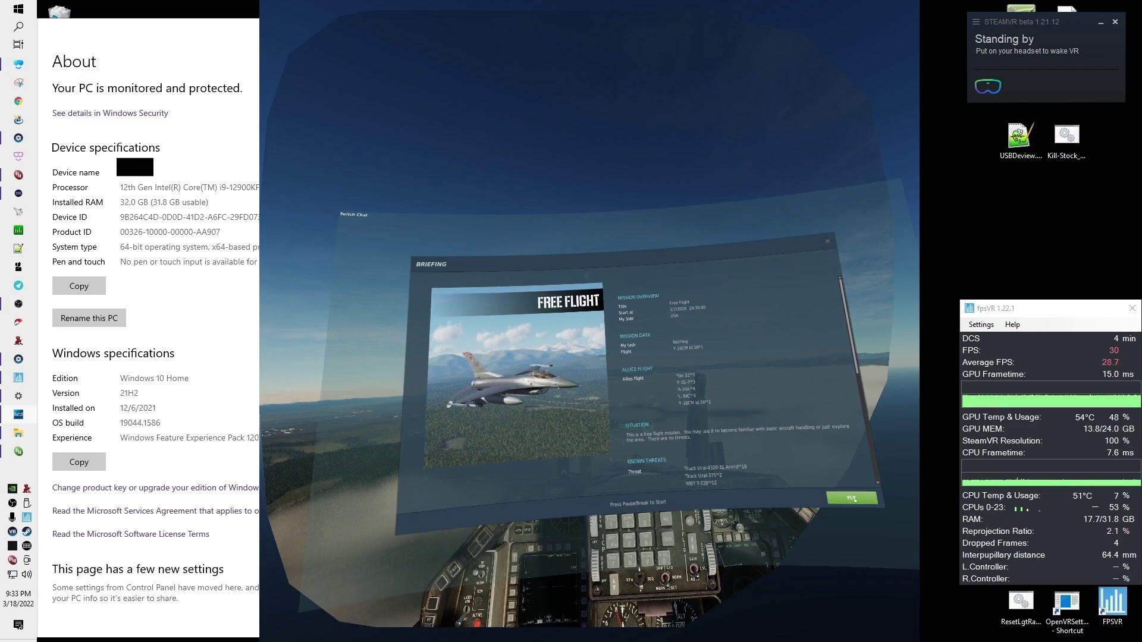
key(Pause)
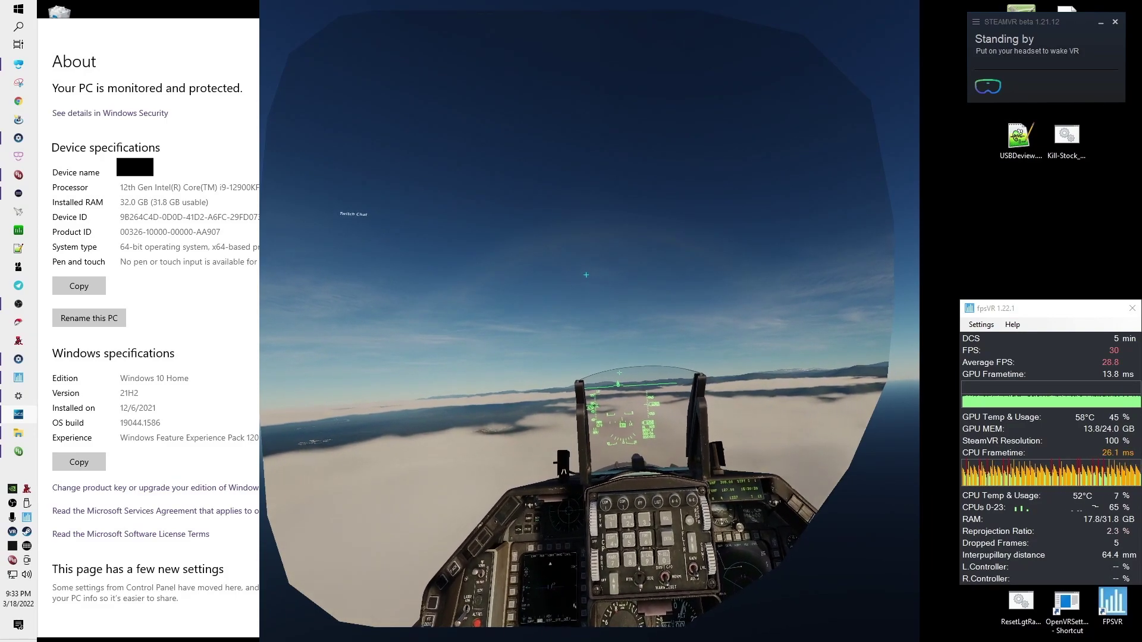
key(Escape)
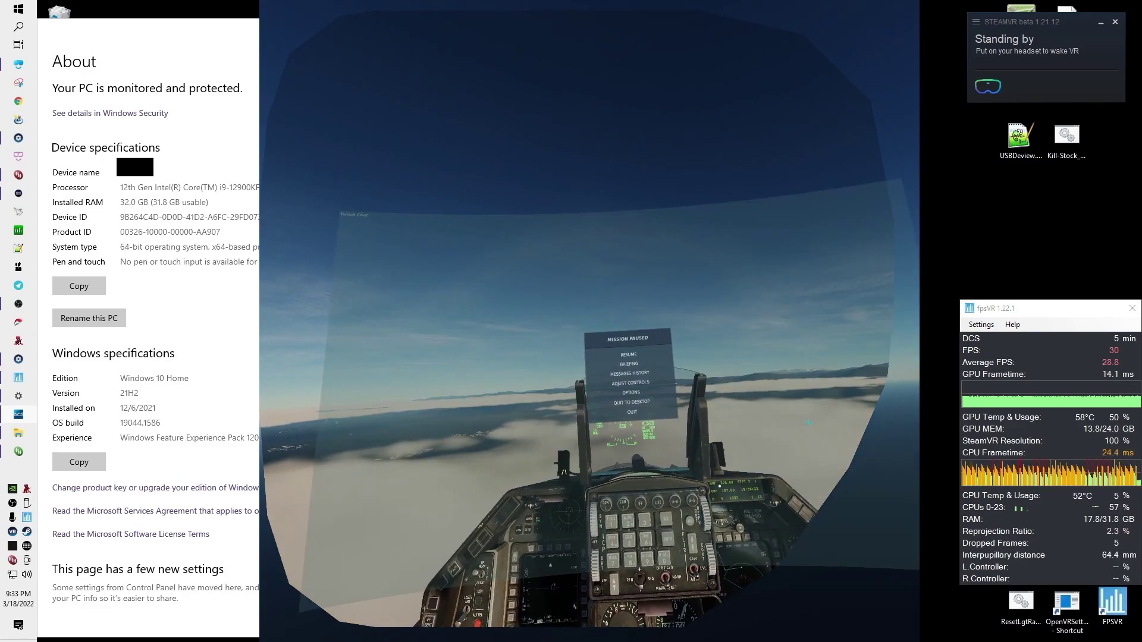
click(631, 412)
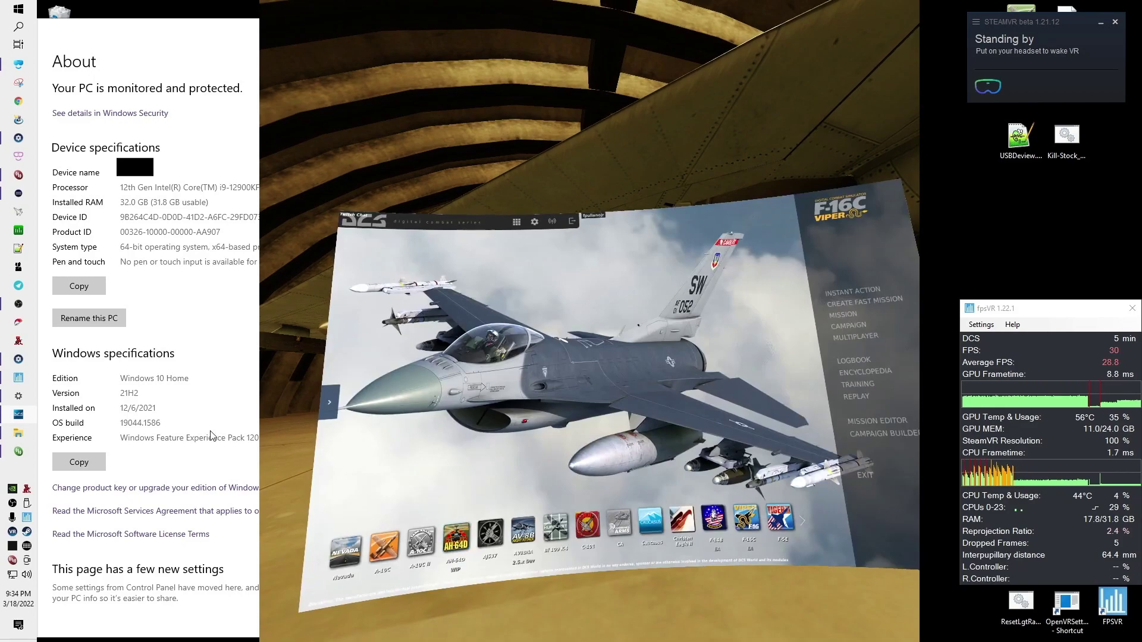
Examine the processor model and clock speed in the Windows device specifications, and return to DCS.
click(153, 193)
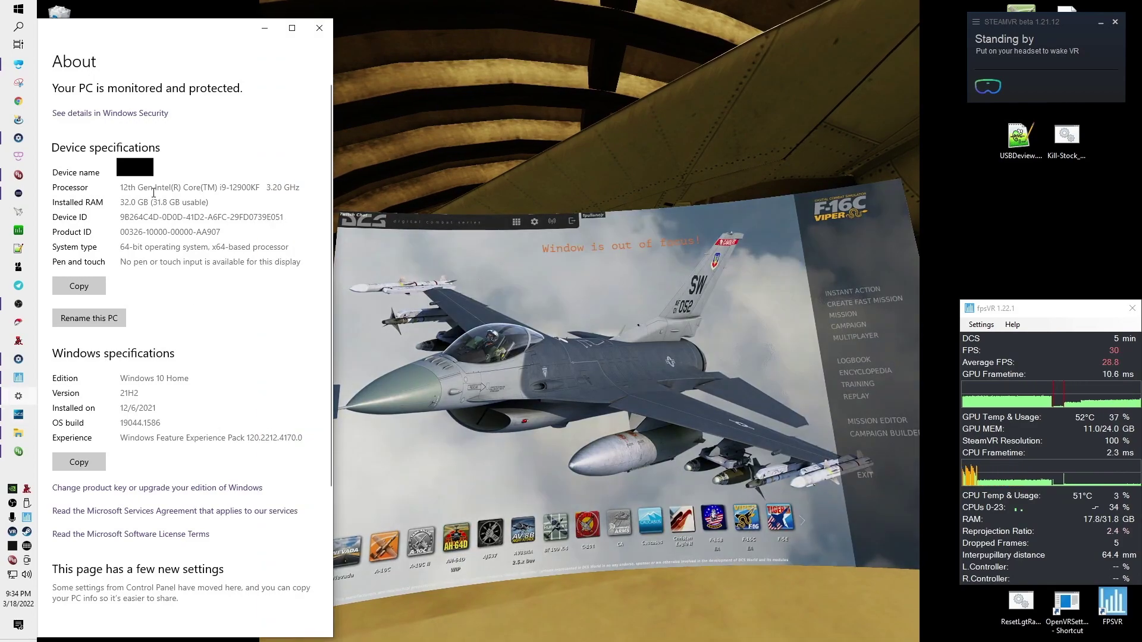
drag(129, 189, 192, 212)
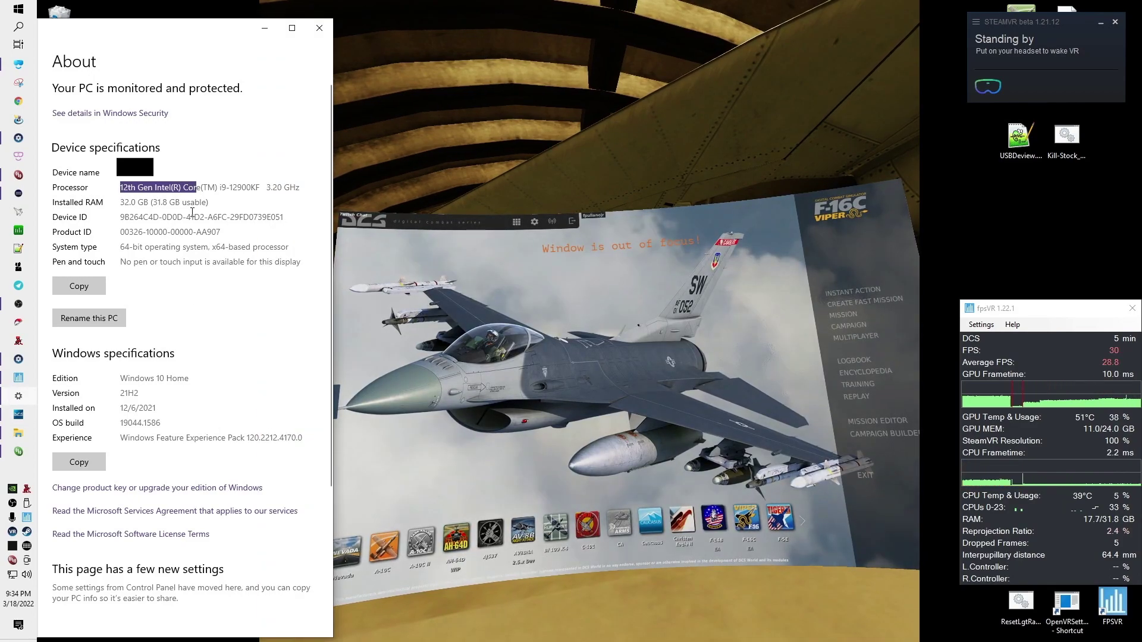
double_click(243, 187)
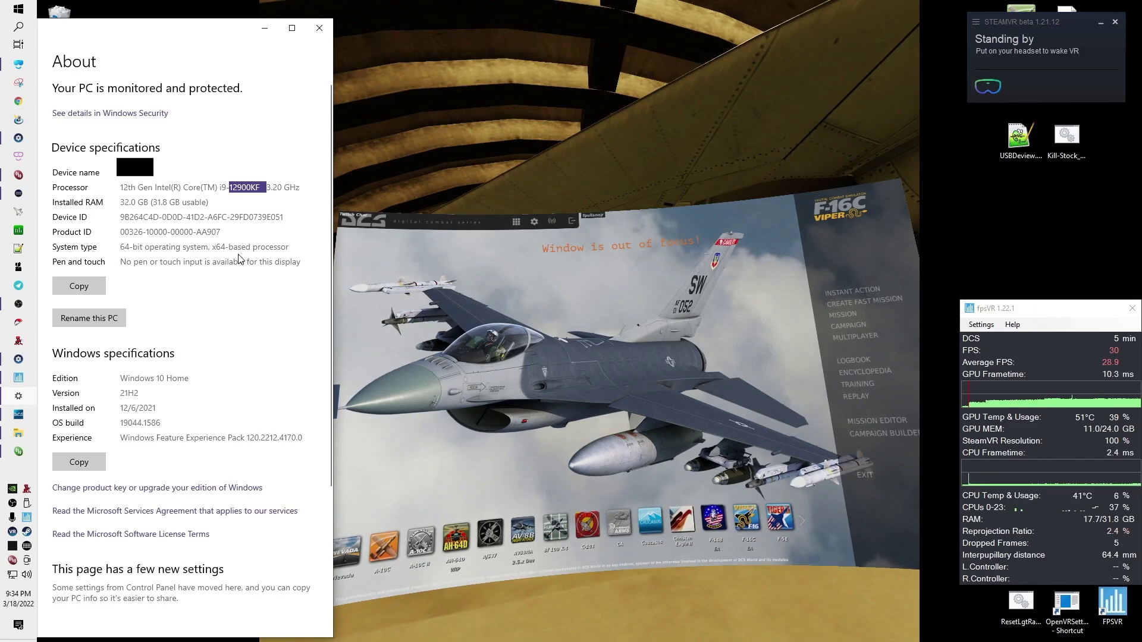
click(282, 187)
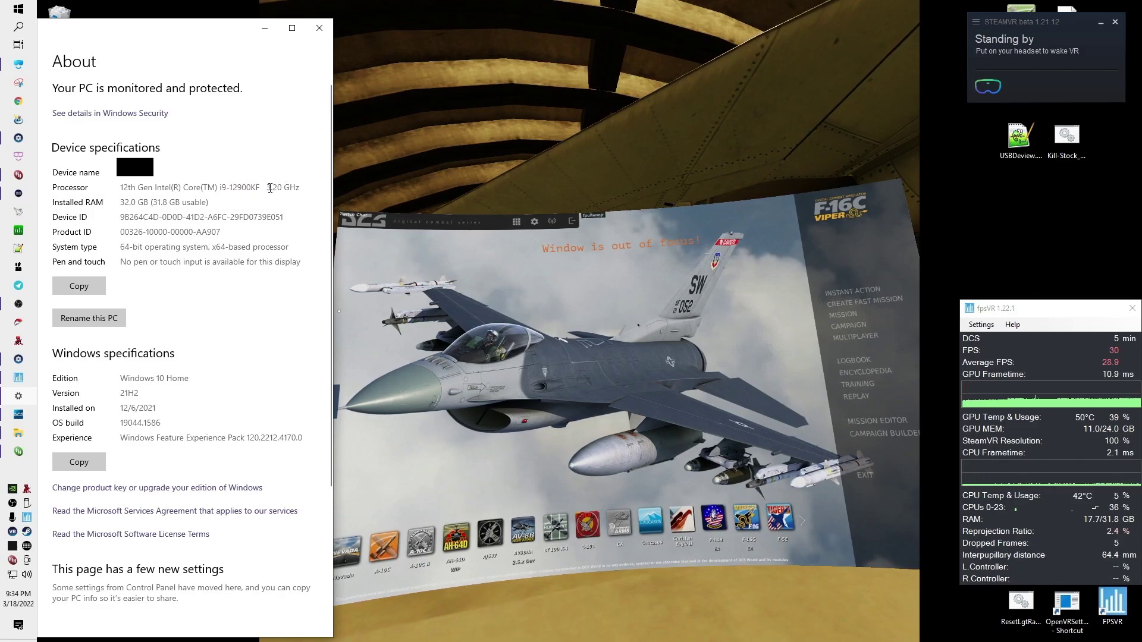
drag(270, 188, 292, 187)
click(264, 205)
click(552, 317)
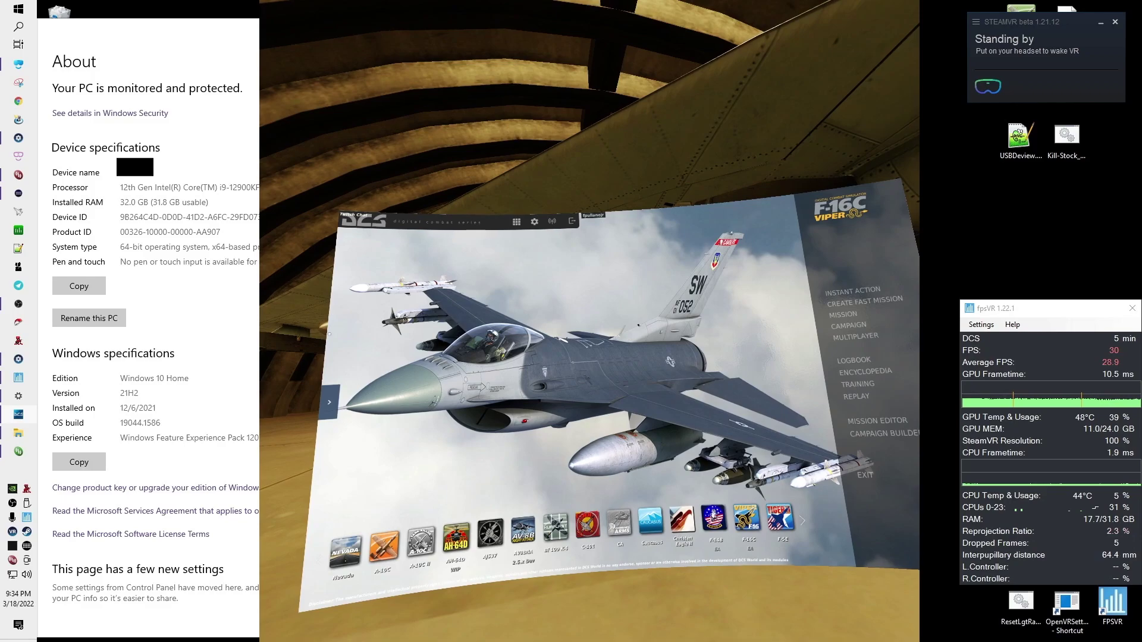
Bring up SimAppPro with the Winwing throttle's test page, and the SimShaker for Aviators effect settings.
key(alt+Tab)
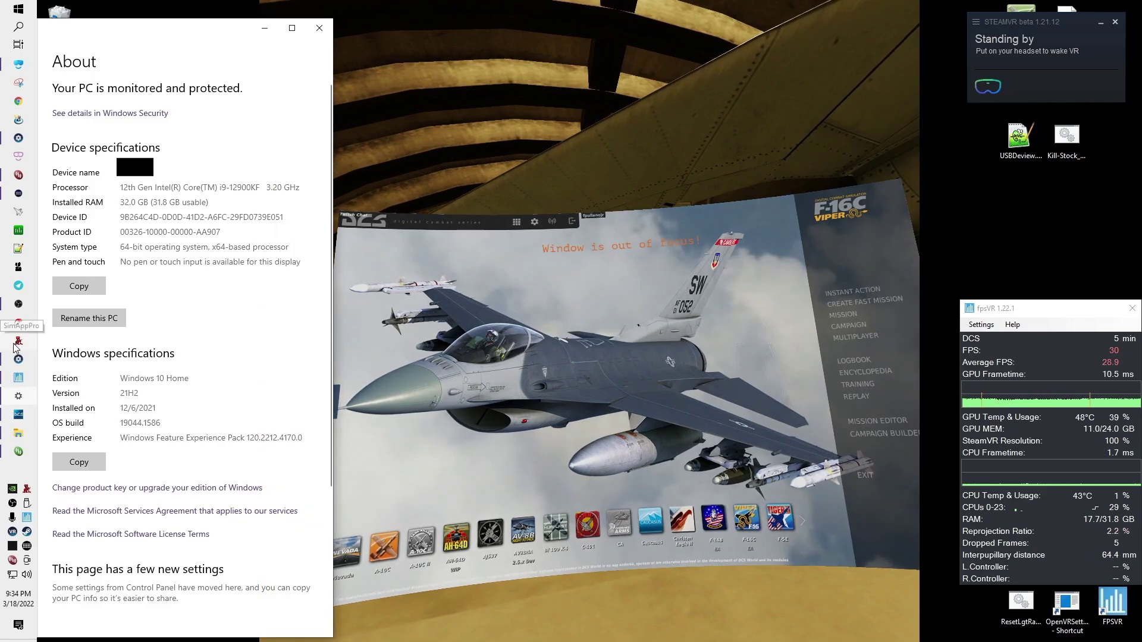
click(16, 342)
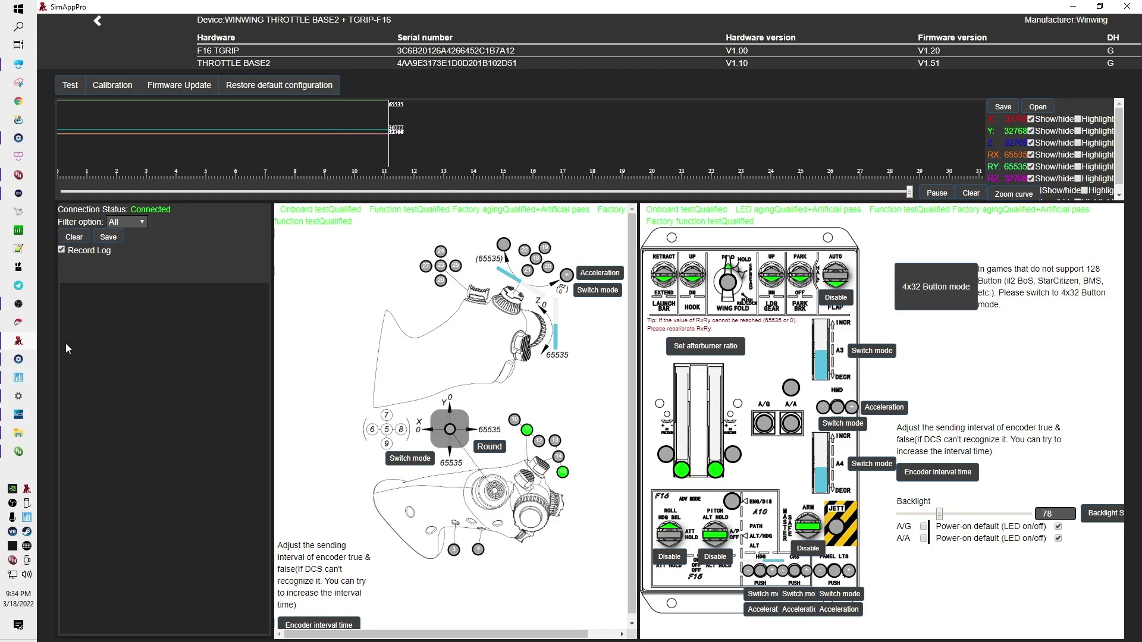
click(28, 146)
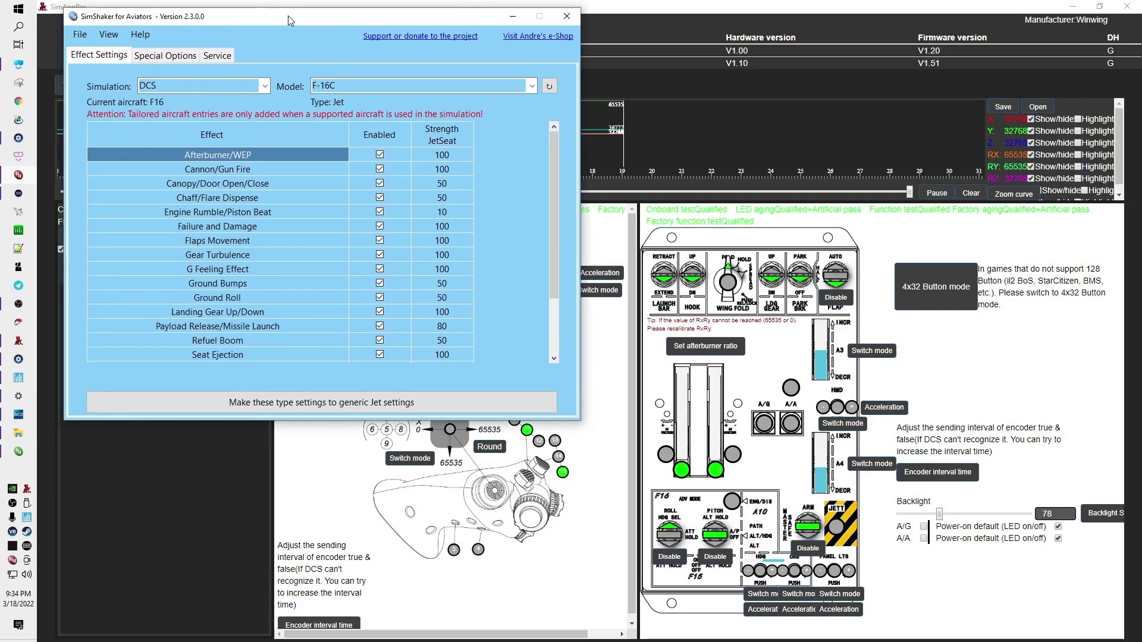
Open Export.lua from the DCS.openbeta Scripts folder in Notepad++, examine its wwt and SimShaker lines, and close the editor.
click(20, 436)
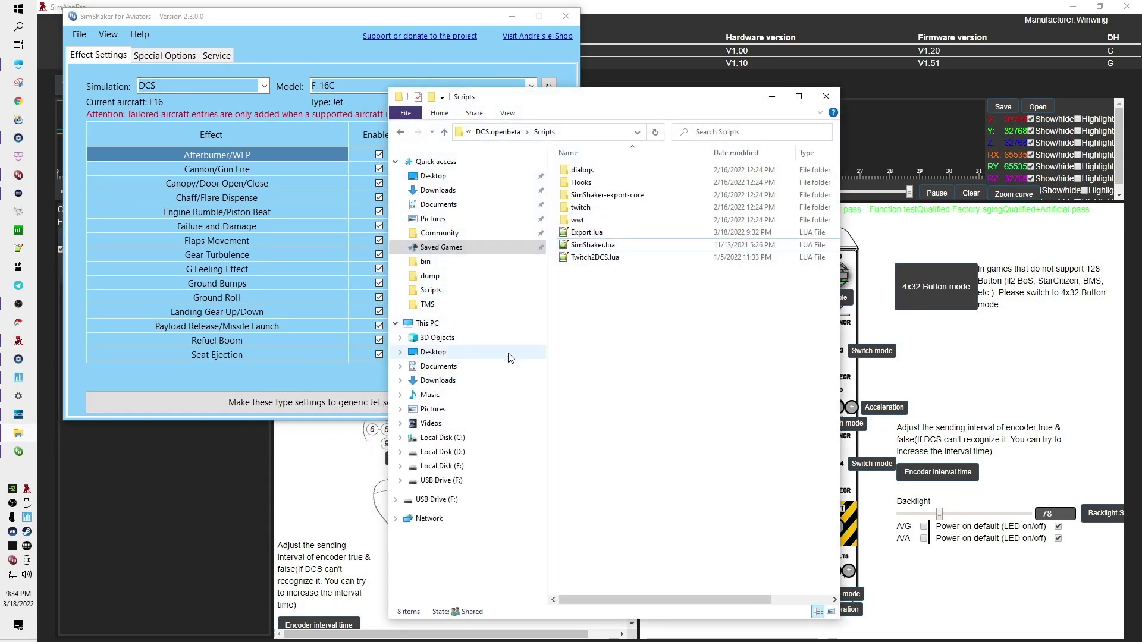
click(586, 234)
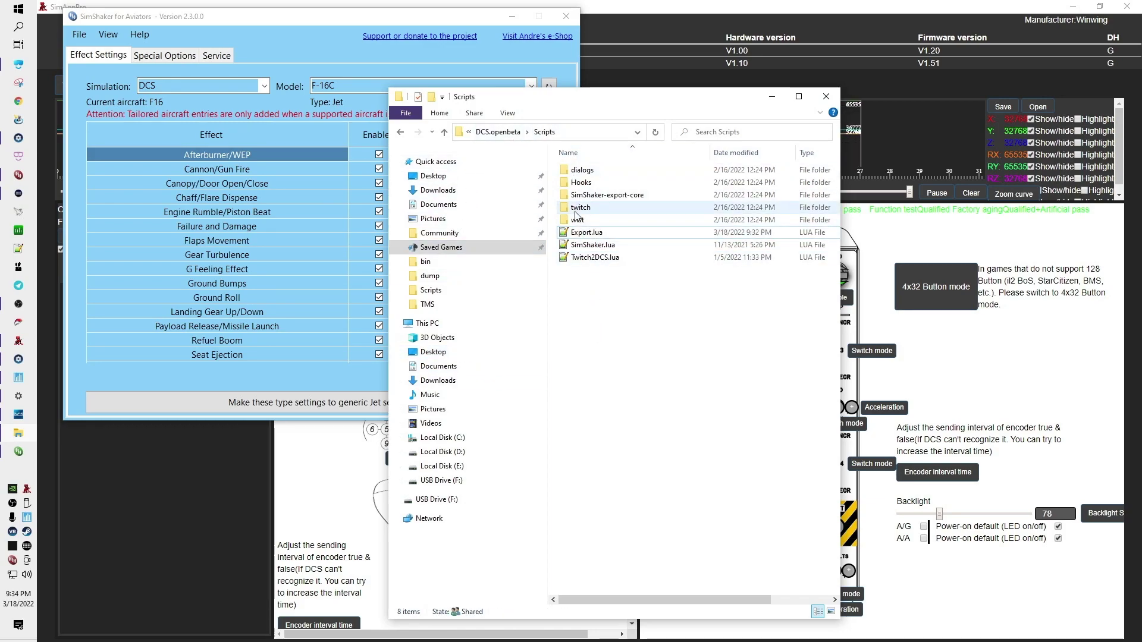
double_click(583, 233)
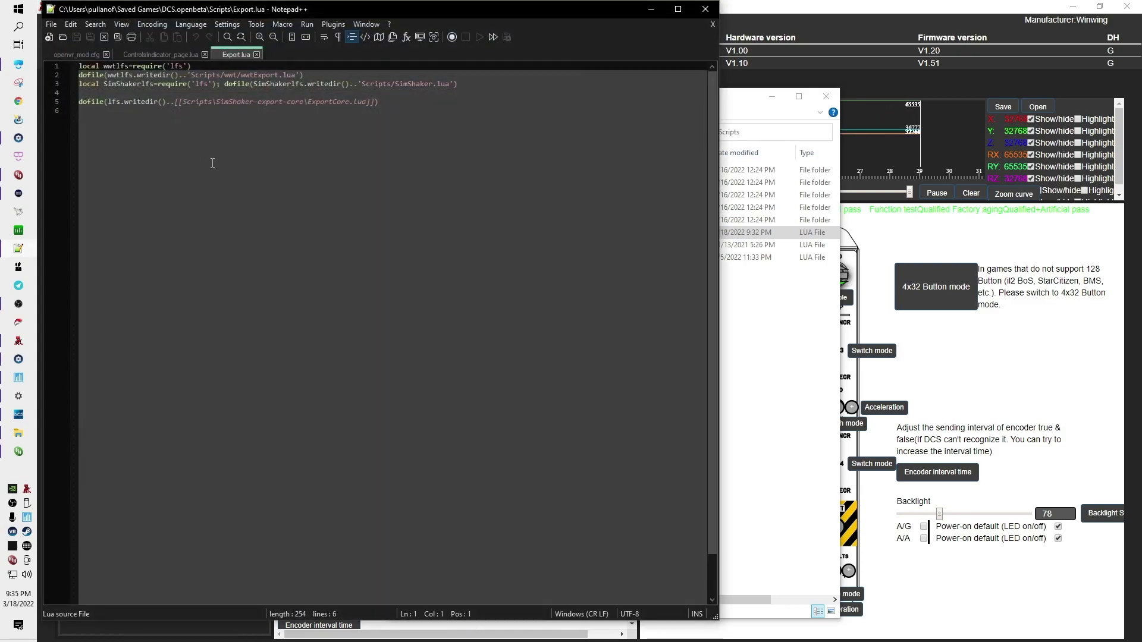
click(212, 159)
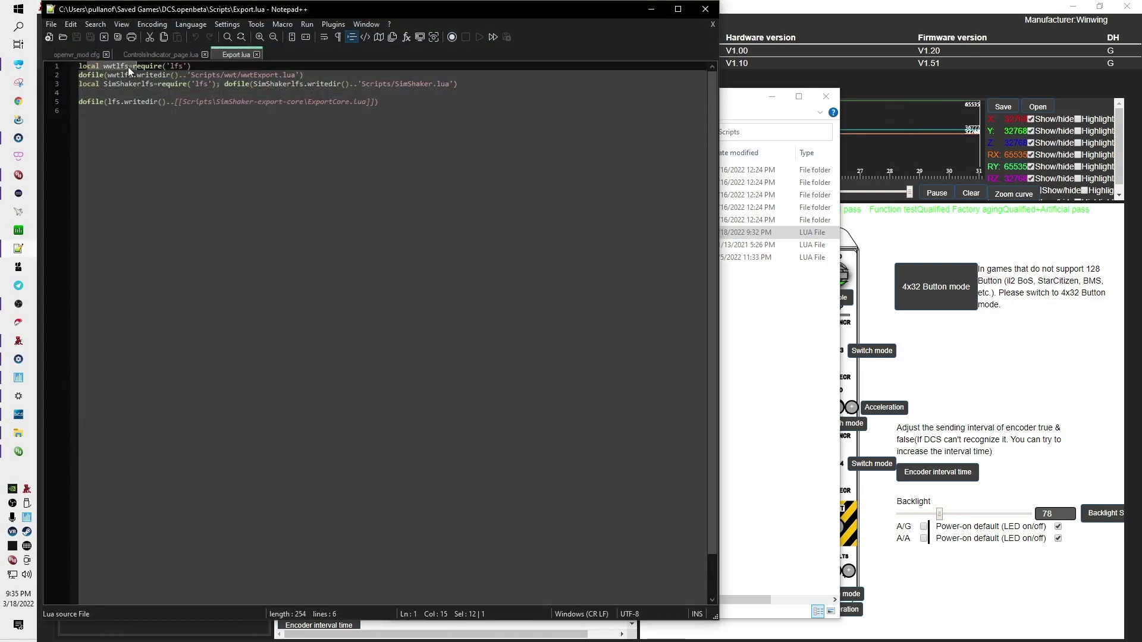
drag(105, 75, 184, 84)
click(102, 110)
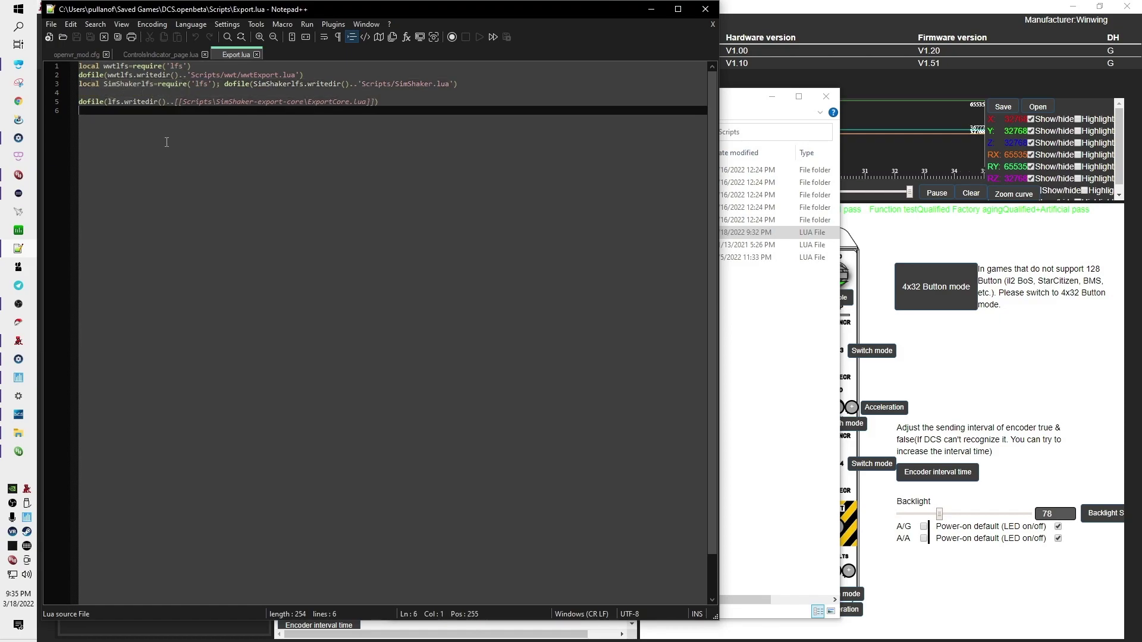
click(706, 9)
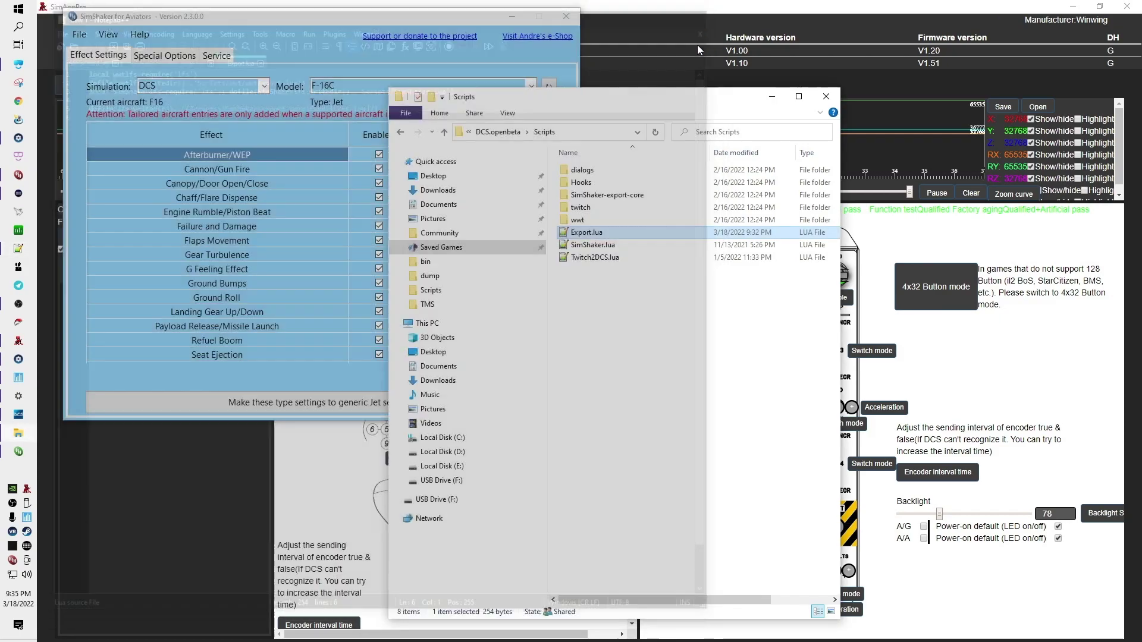
Delete Export.lua from the DCS.openbeta Scripts folder.
right_click(584, 233)
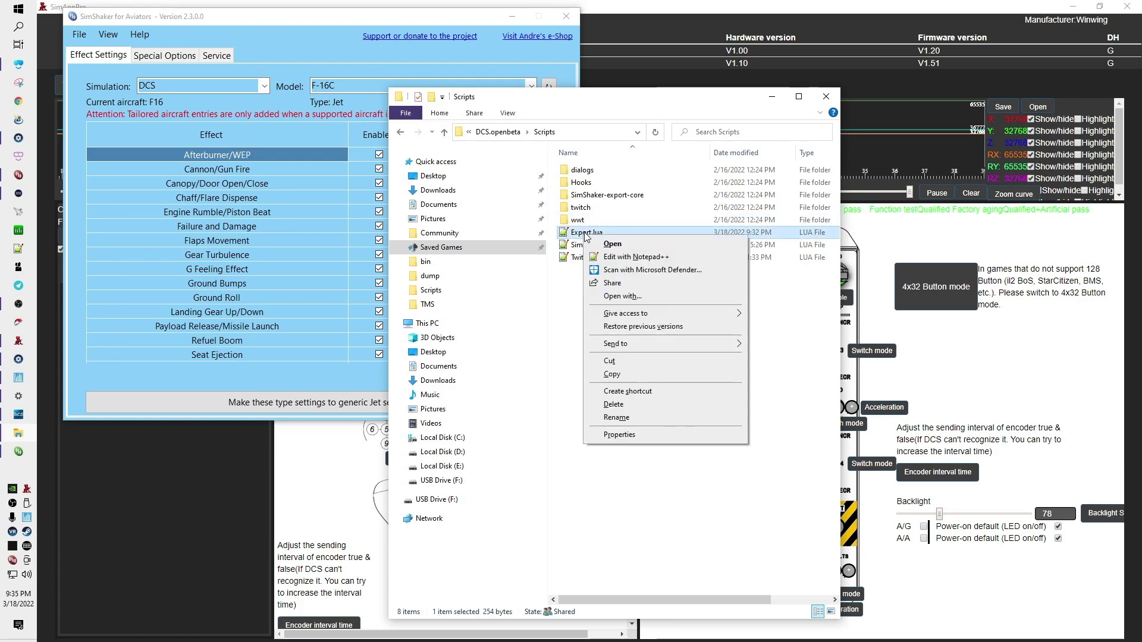
click(613, 405)
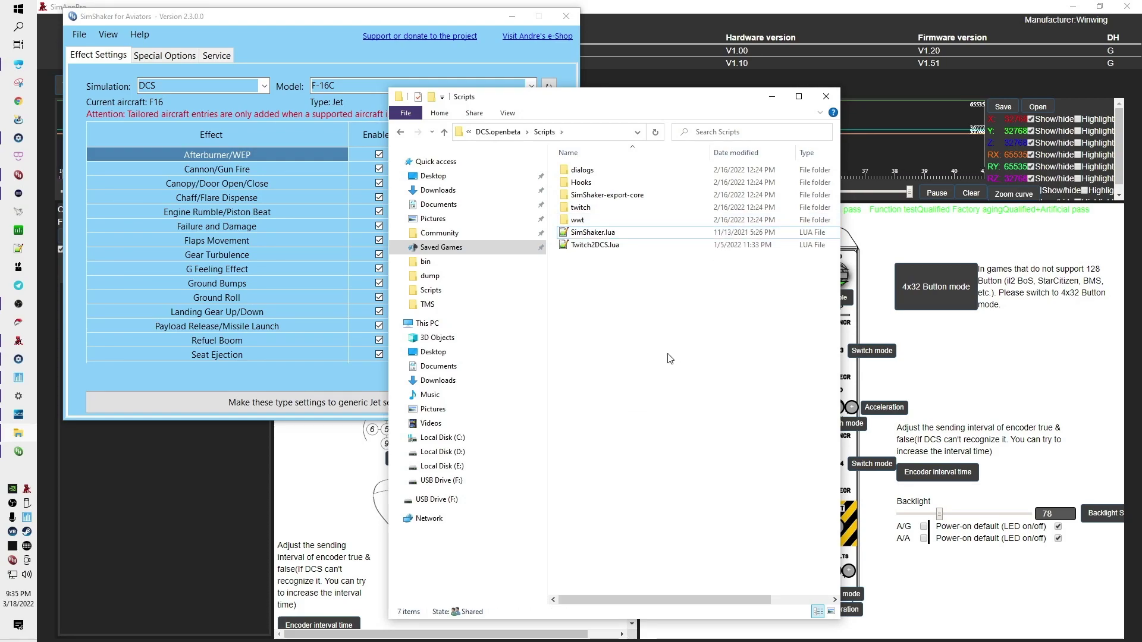
Exit SimAppPro, confirming its caution message, and exit SimShaker for Aviators.
click(27, 489)
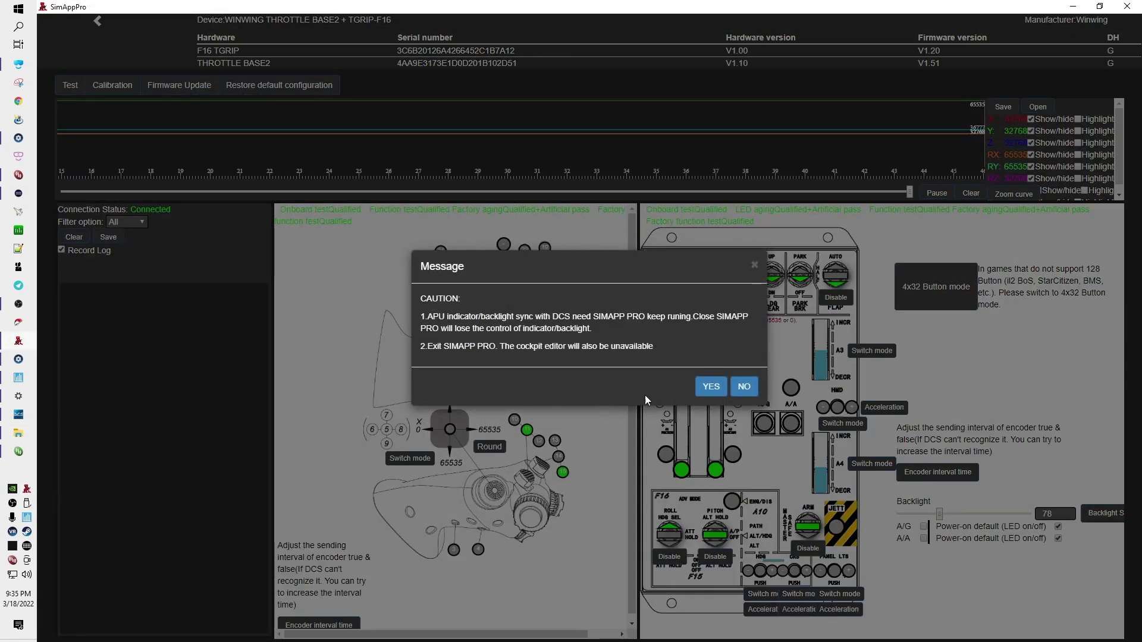
click(706, 386)
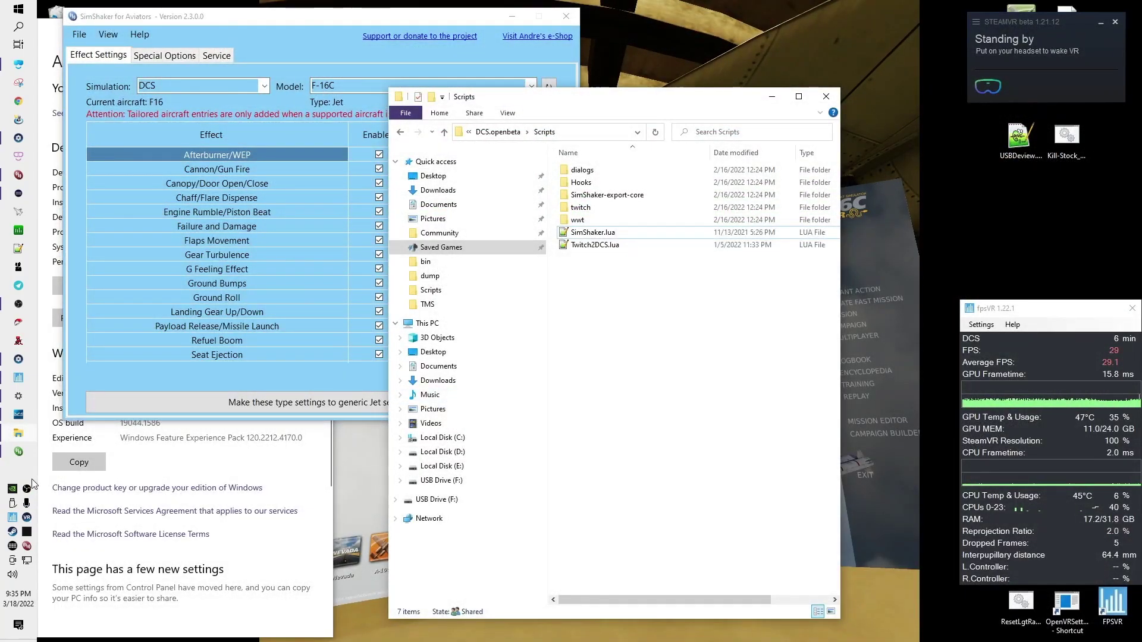
right_click(27, 488)
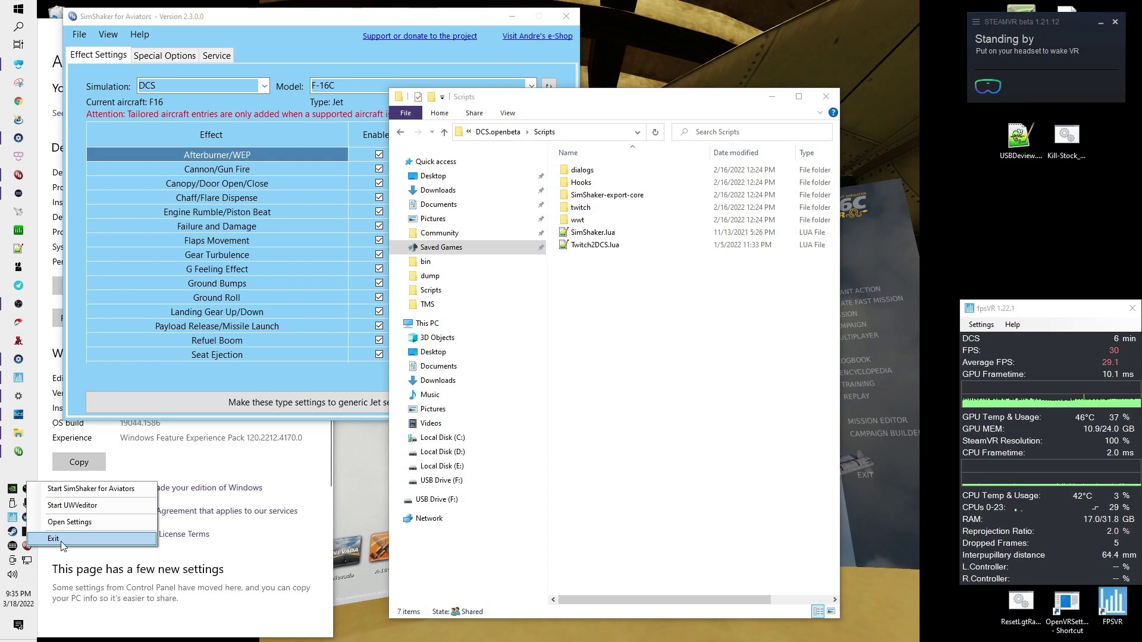
click(63, 545)
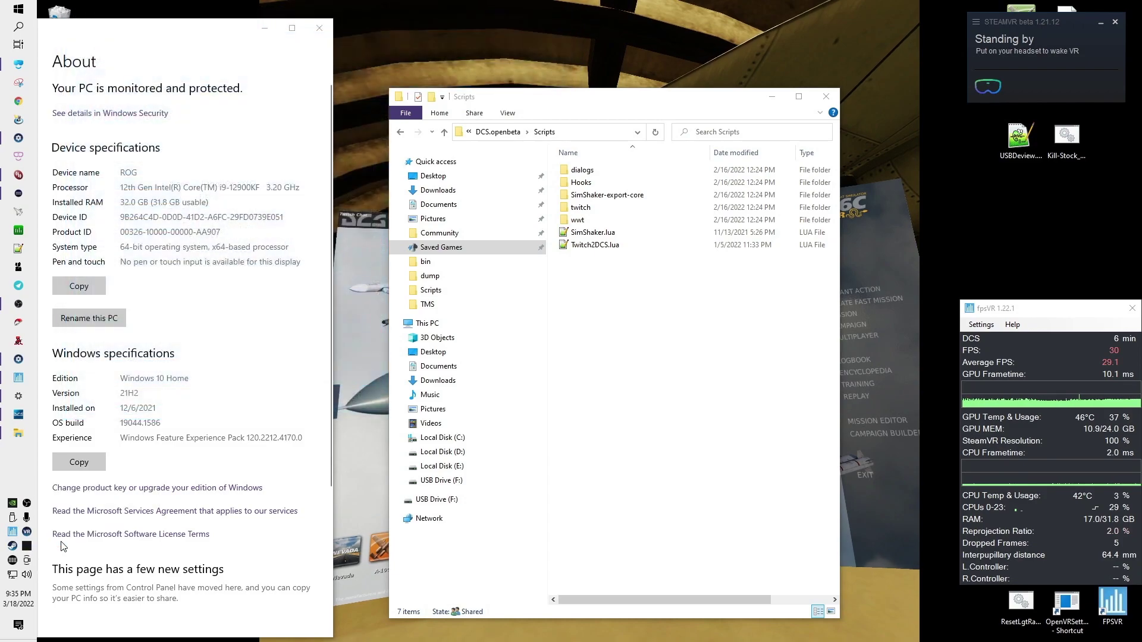
Review the regenerated Export.lua in Notepad++ for its SimShaker entries, and close the file.
click(612, 327)
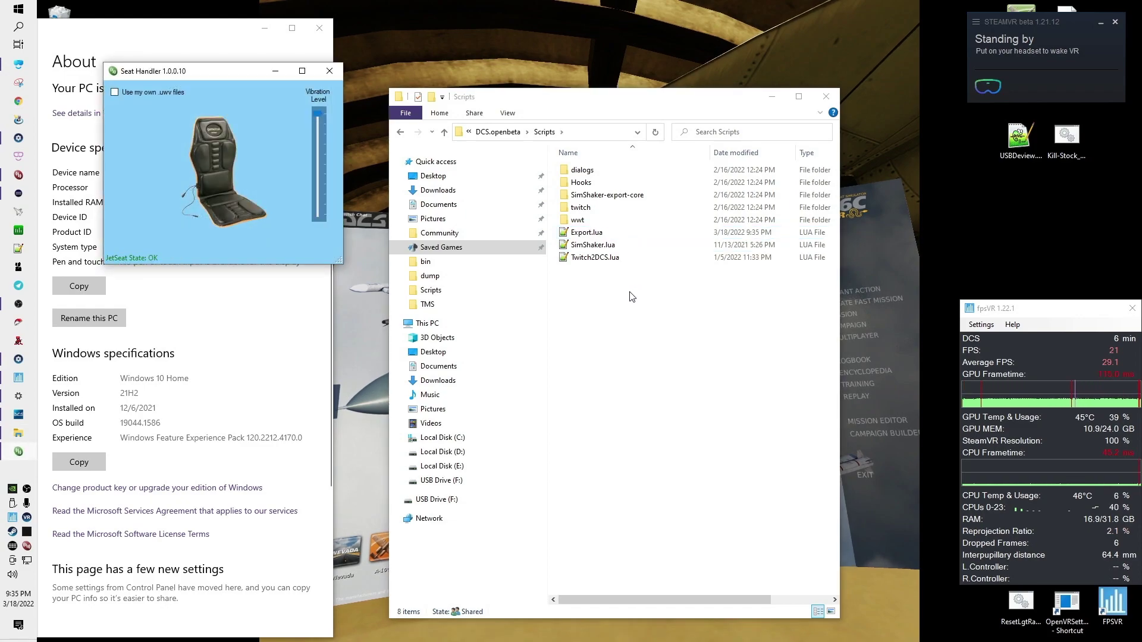
double_click(588, 234)
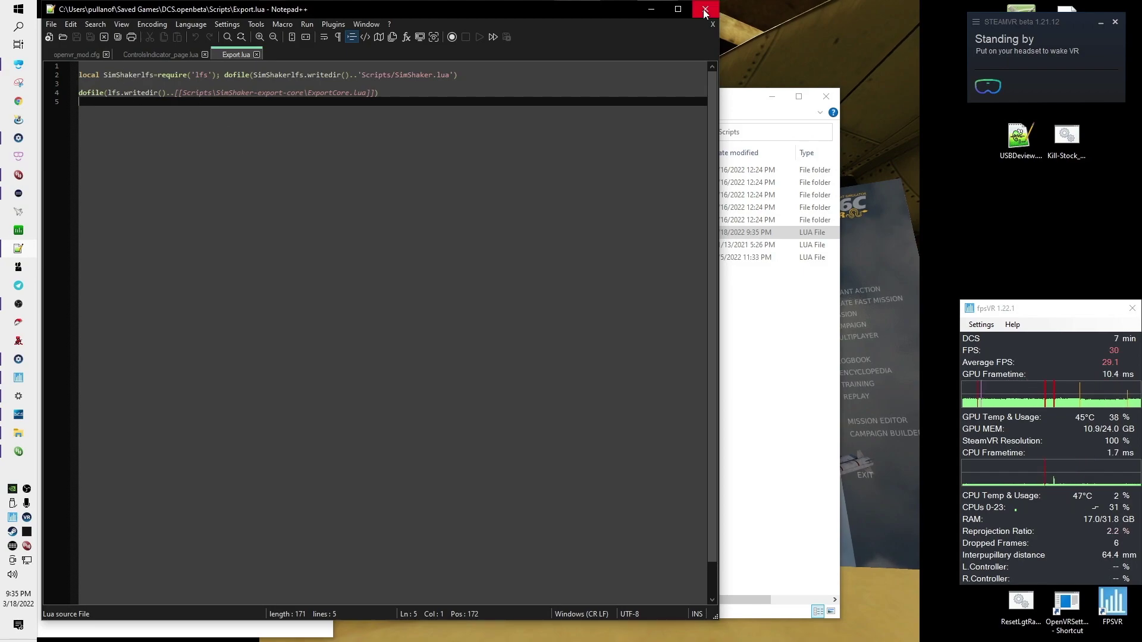
click(256, 54)
click(734, 314)
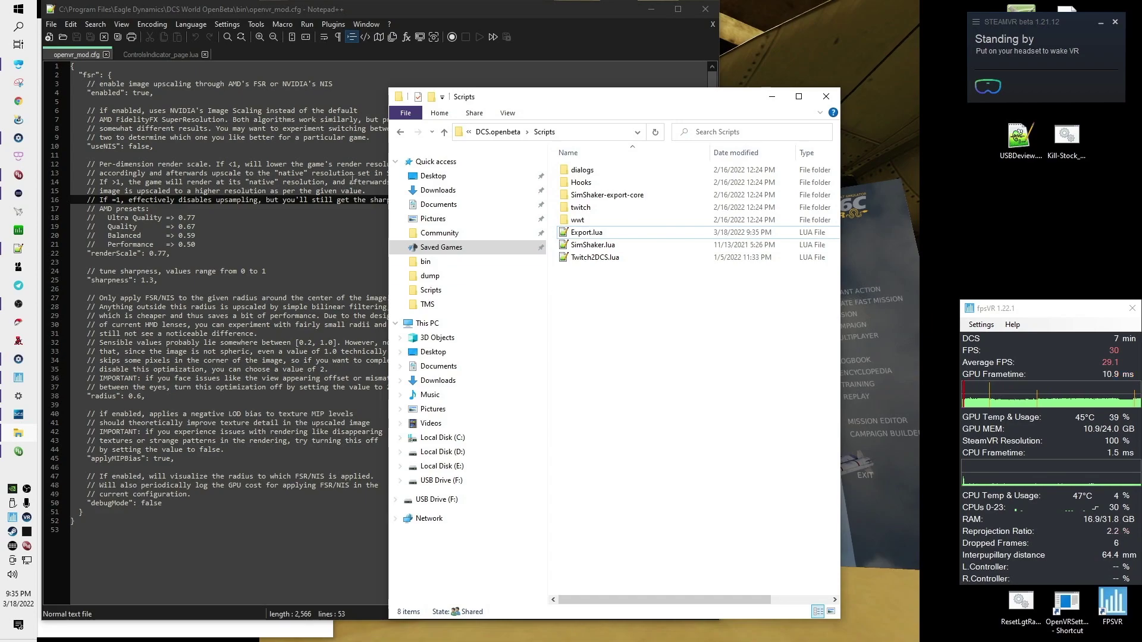
Set the Export.lua file to read-only in its properties and apply the change.
right_click(586, 233)
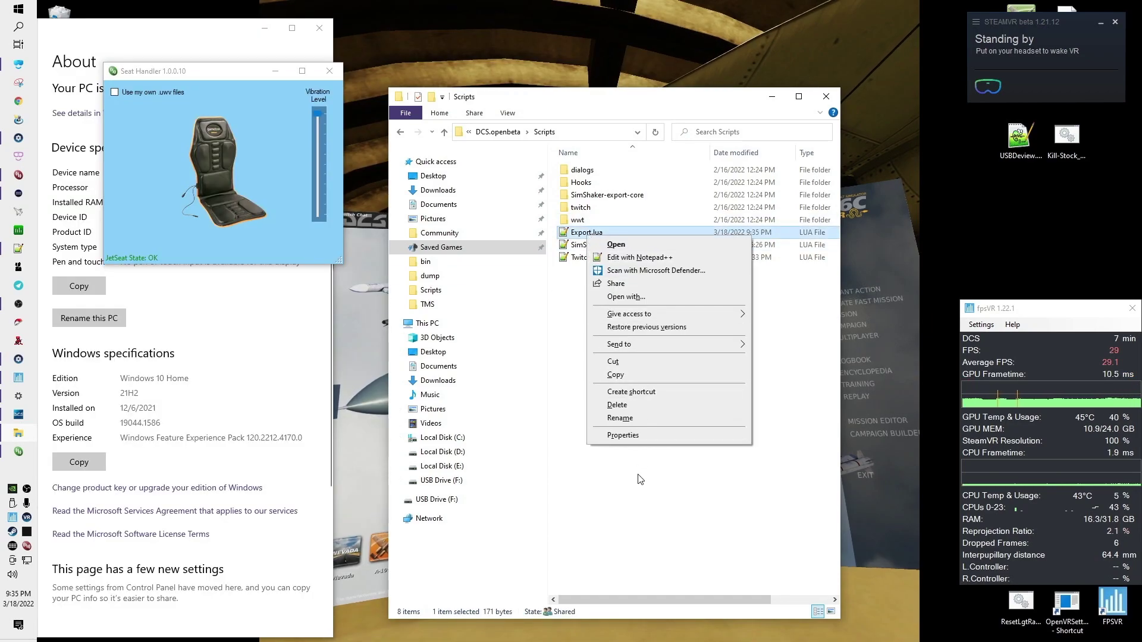
click(623, 436)
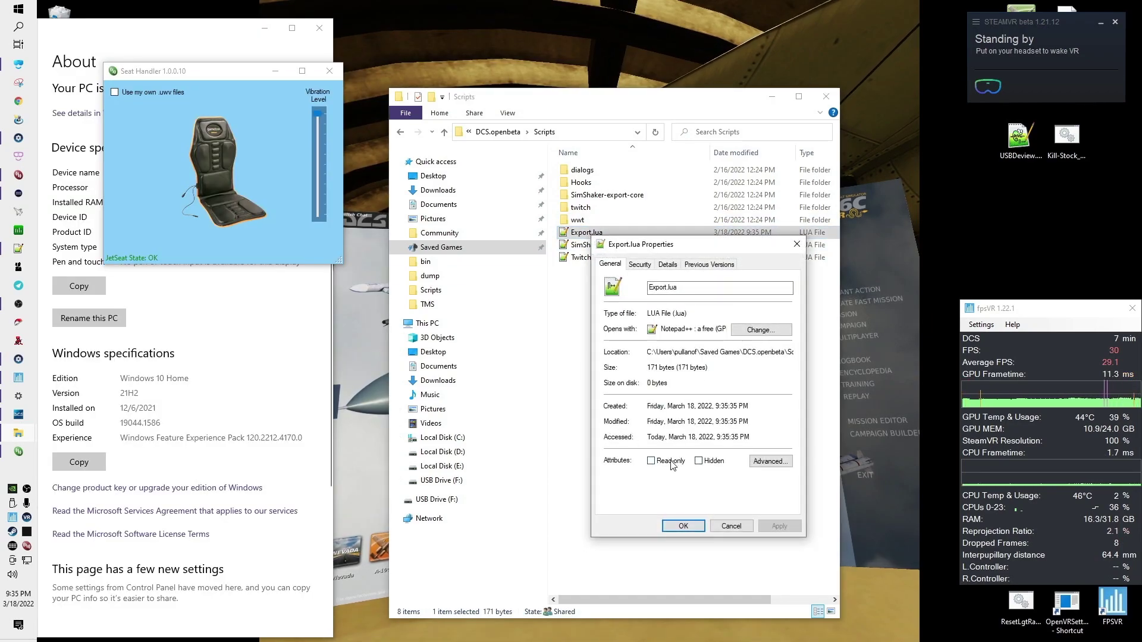
click(780, 527)
click(683, 526)
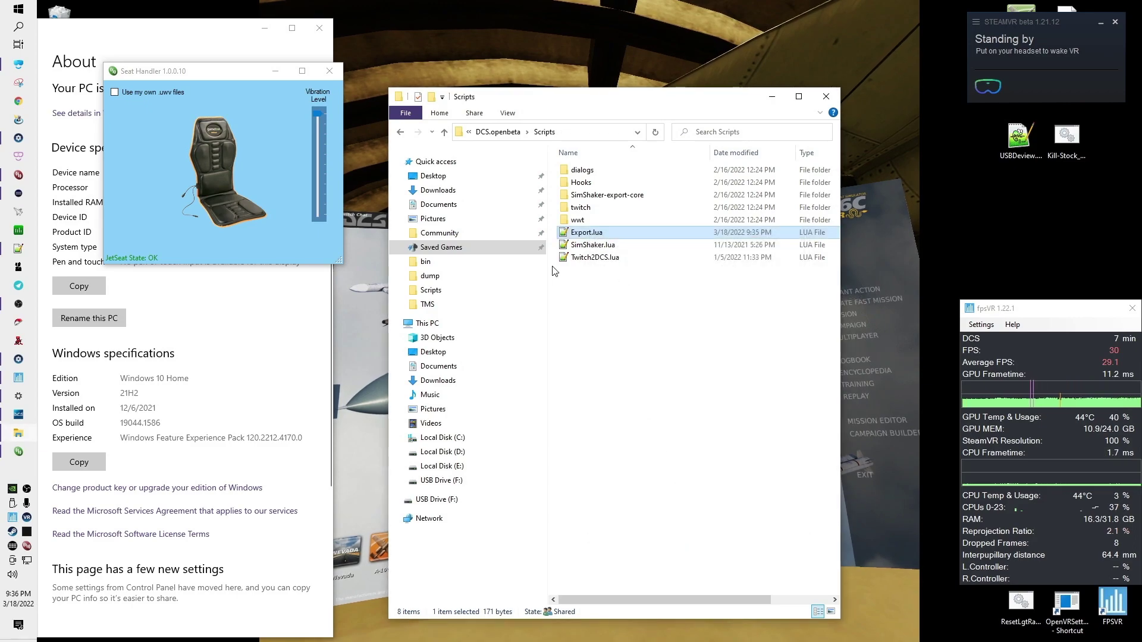
Return to DCS and launch the F-16C Free Flight instant action on the Caucasus map again.
click(353, 280)
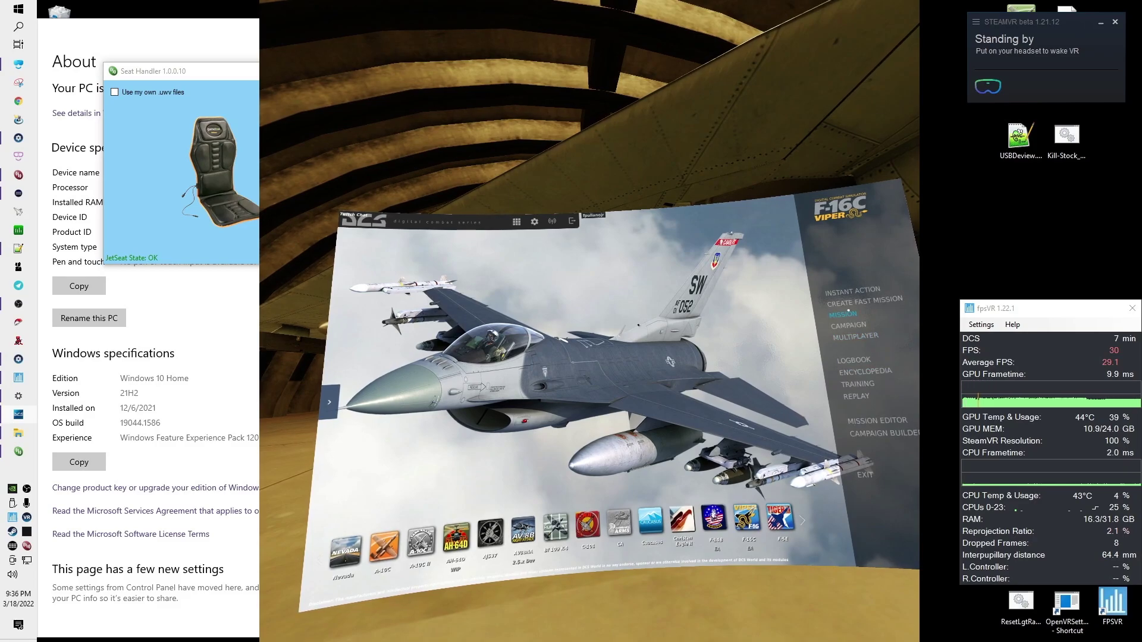
click(854, 292)
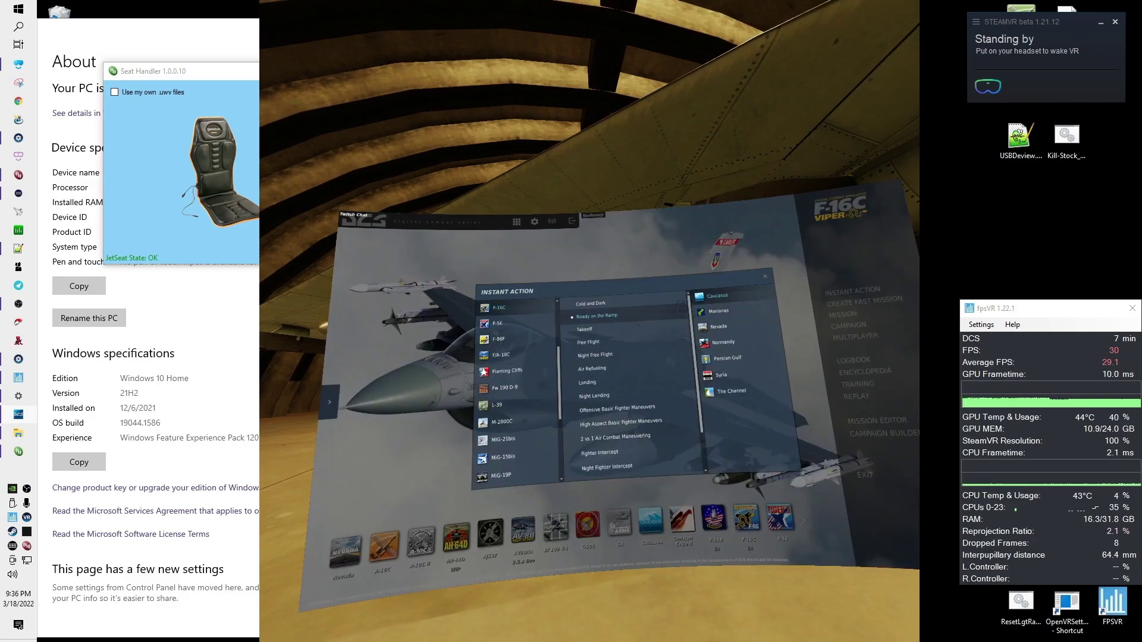
click(591, 329)
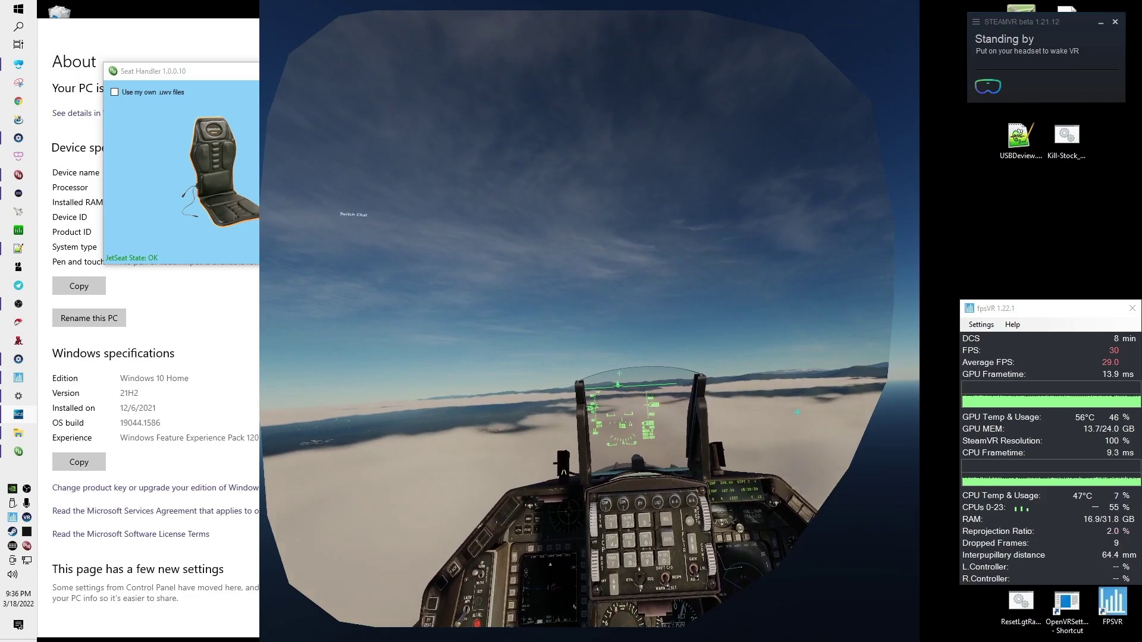
Relaunch SimAppPro, view the Winwing throttle's device page, and minimize the window.
click(36, 347)
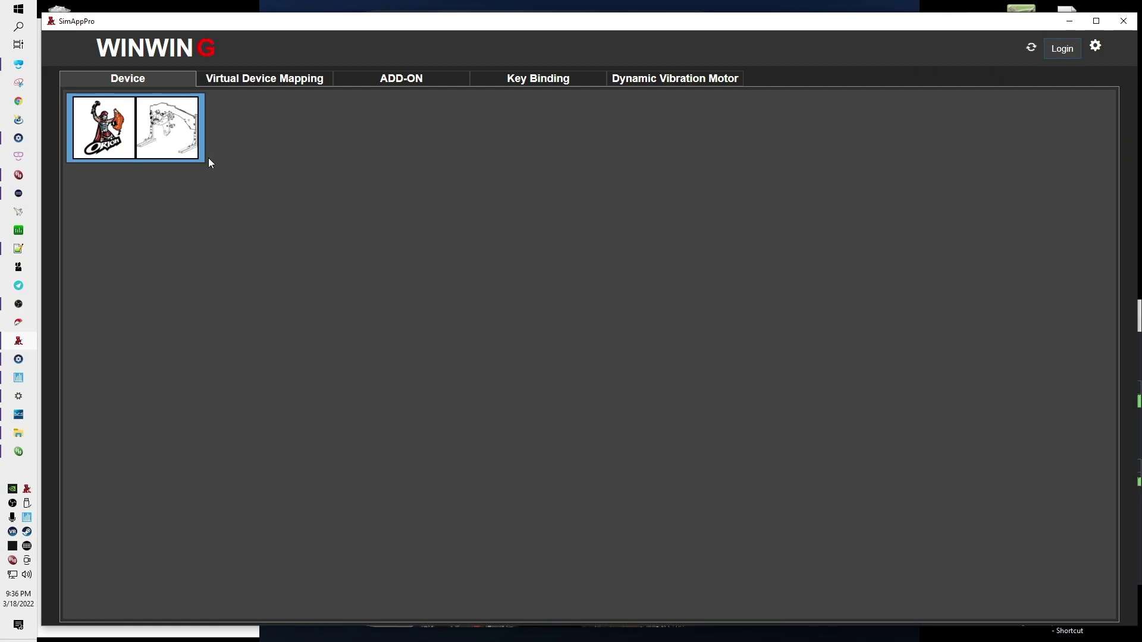
click(148, 122)
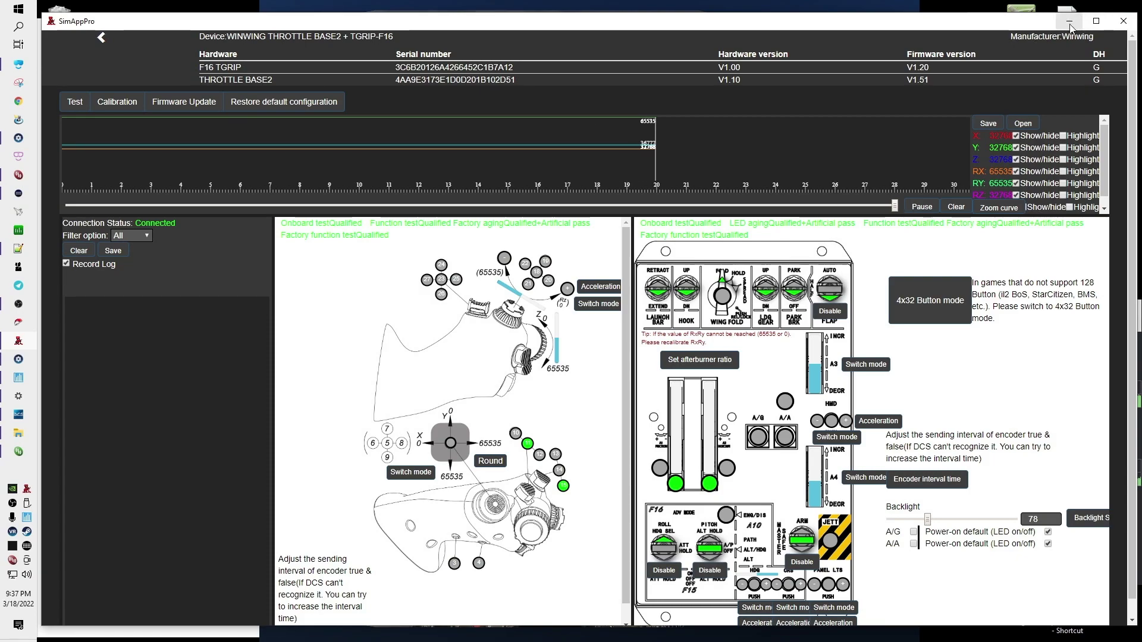
click(1070, 20)
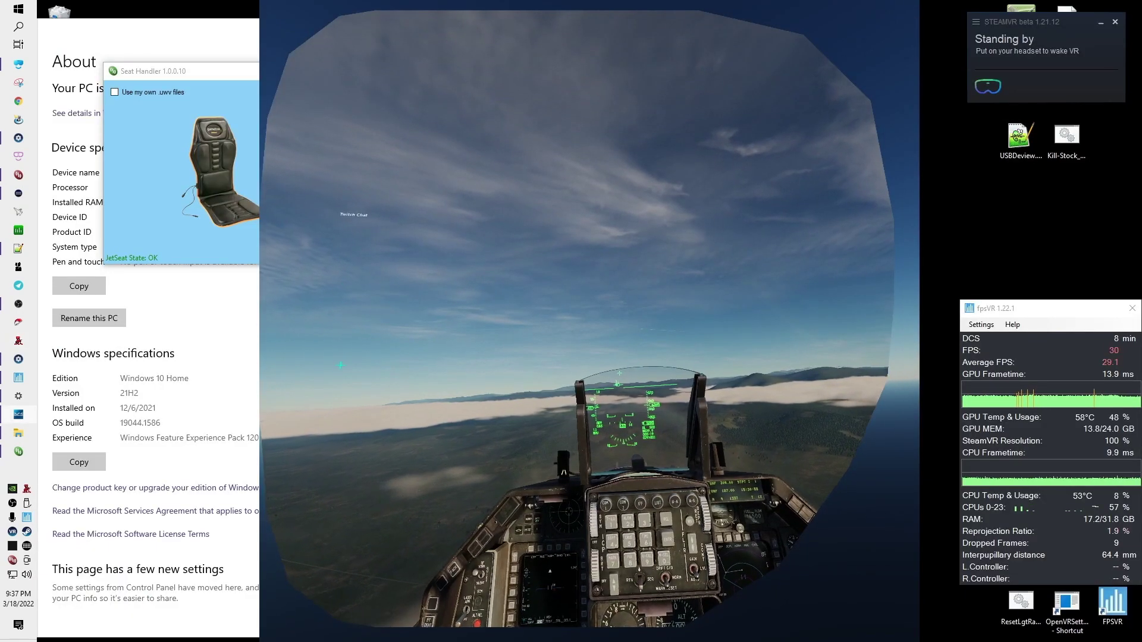
Recheck the contents of the read-only Export.lua in Notepad++ from the Scripts folder, and close the editor.
key(alt+Tab)
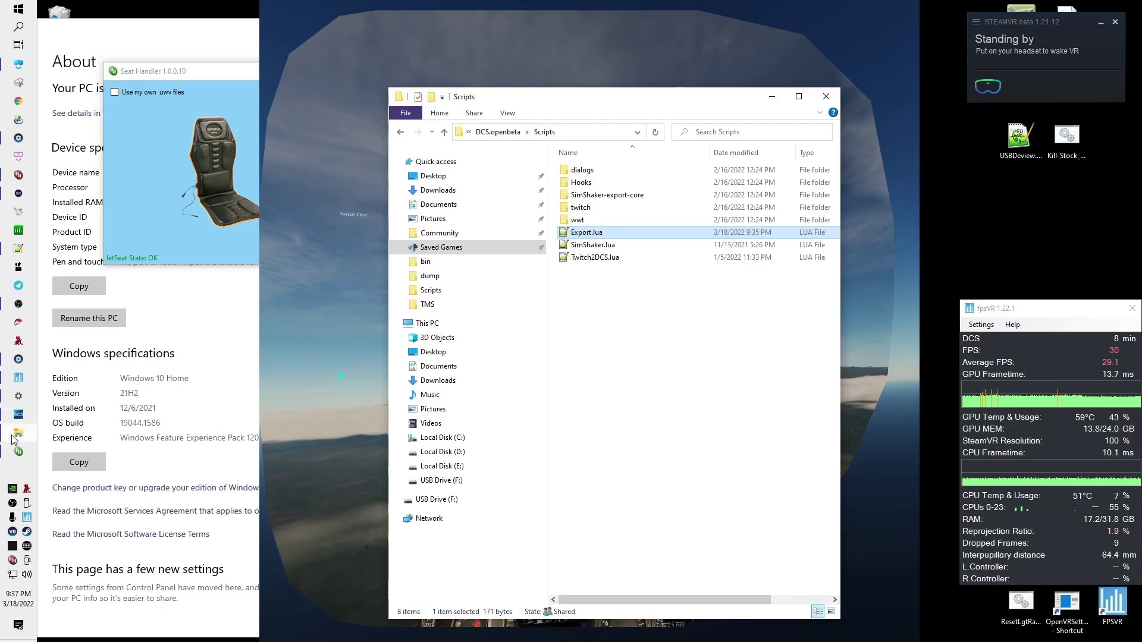
double_click(590, 234)
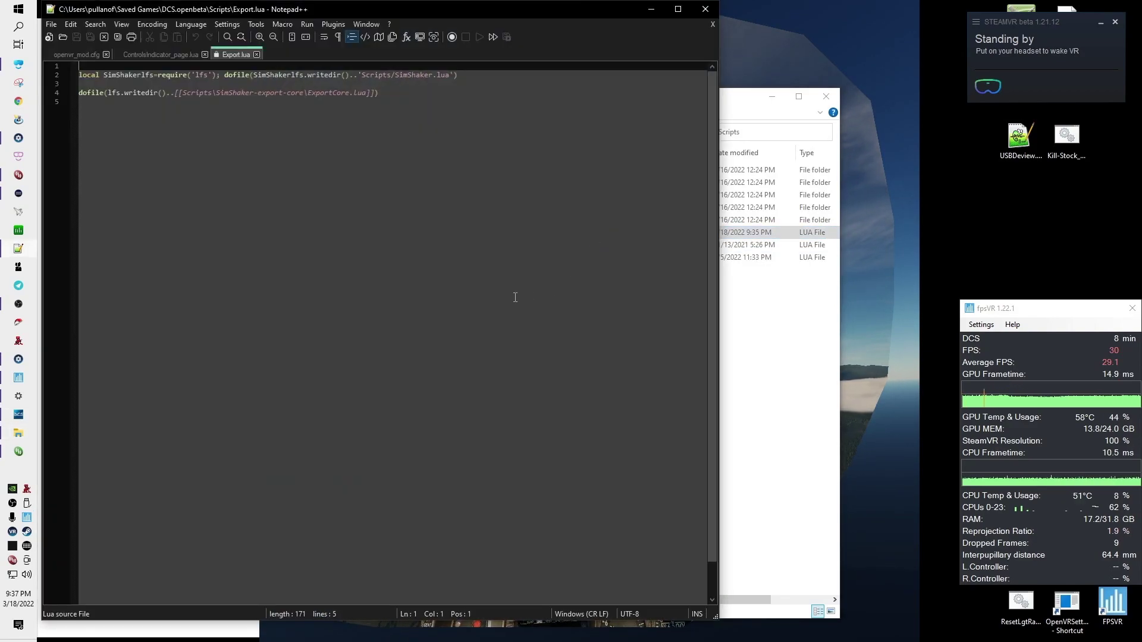
click(705, 10)
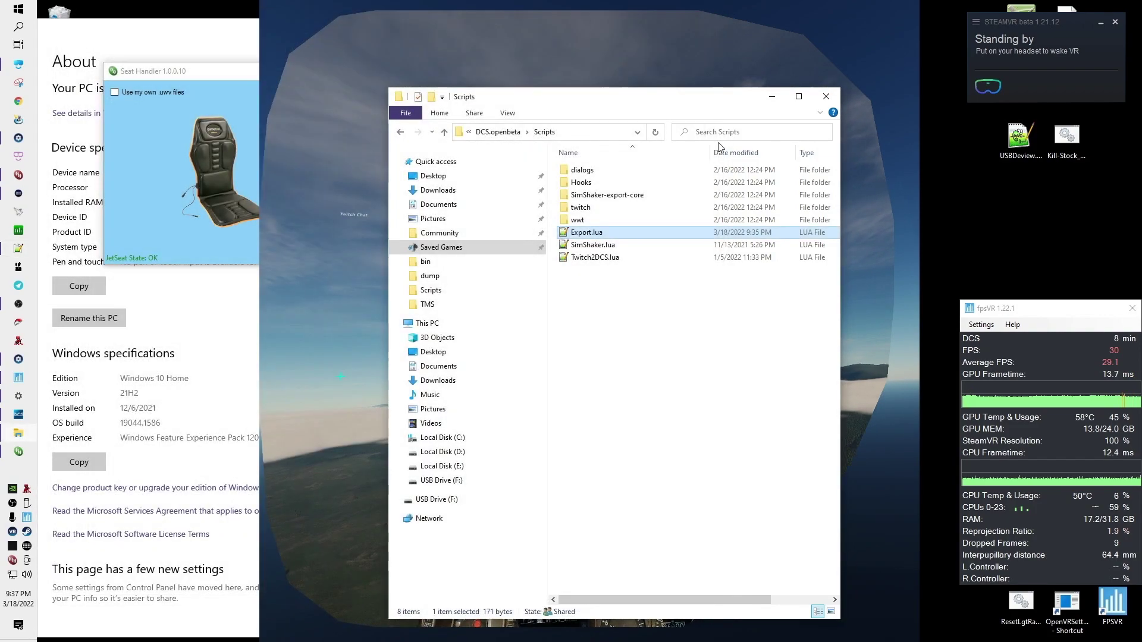